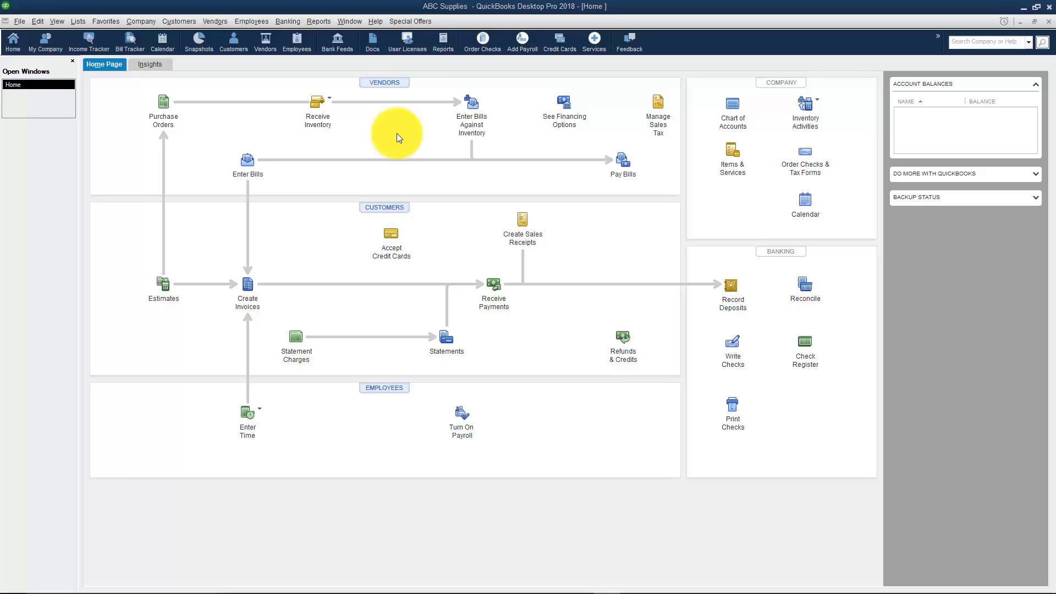
# - Review the General and Accounting preferences on both the personal and company-wide tabs
pyautogui.click(36, 22)
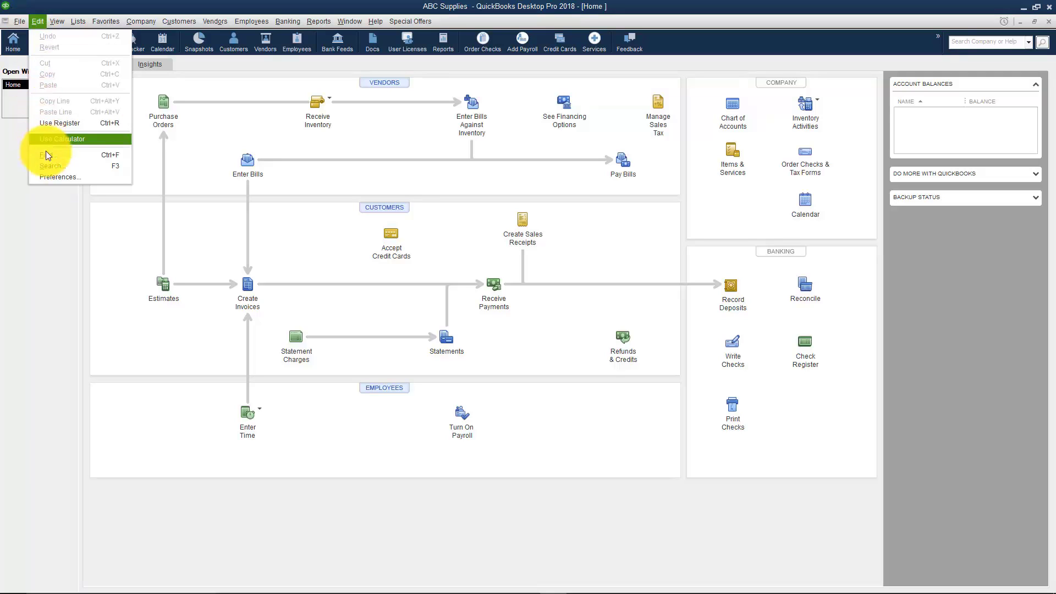
pyautogui.click(56, 176)
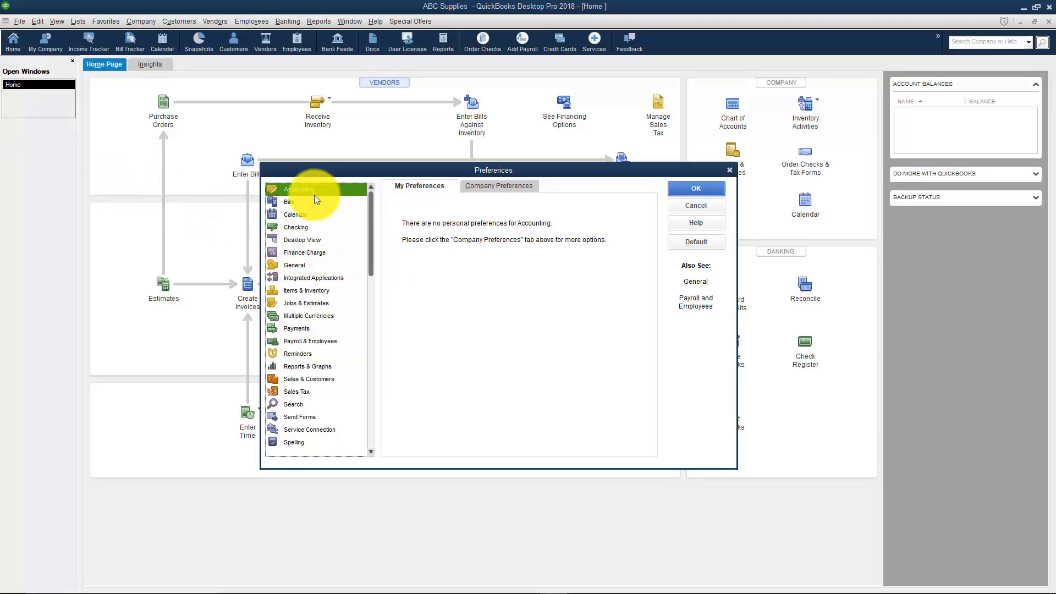
pyautogui.click(296, 266)
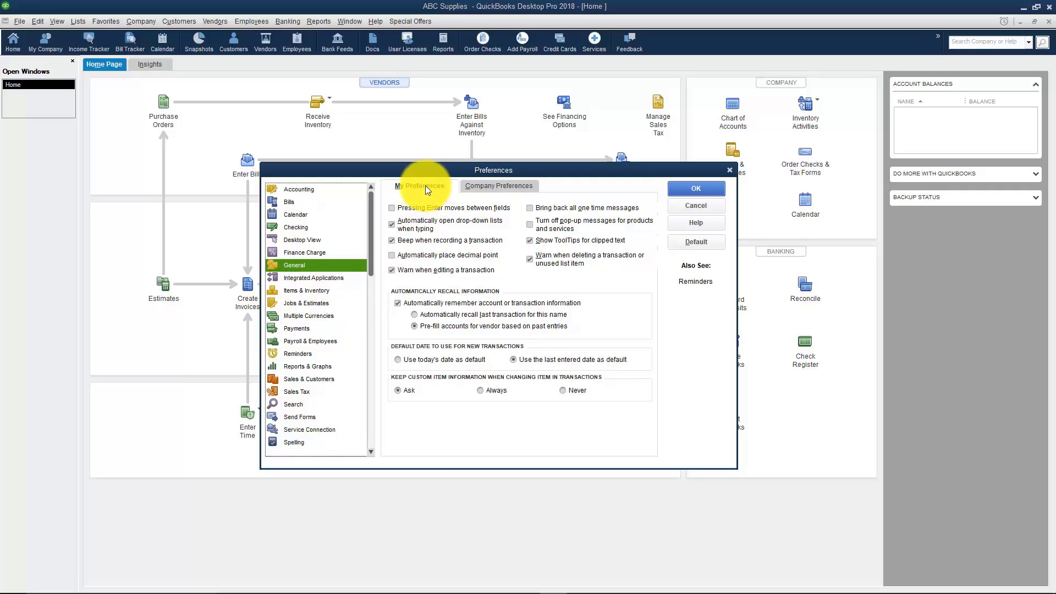
pyautogui.click(486, 187)
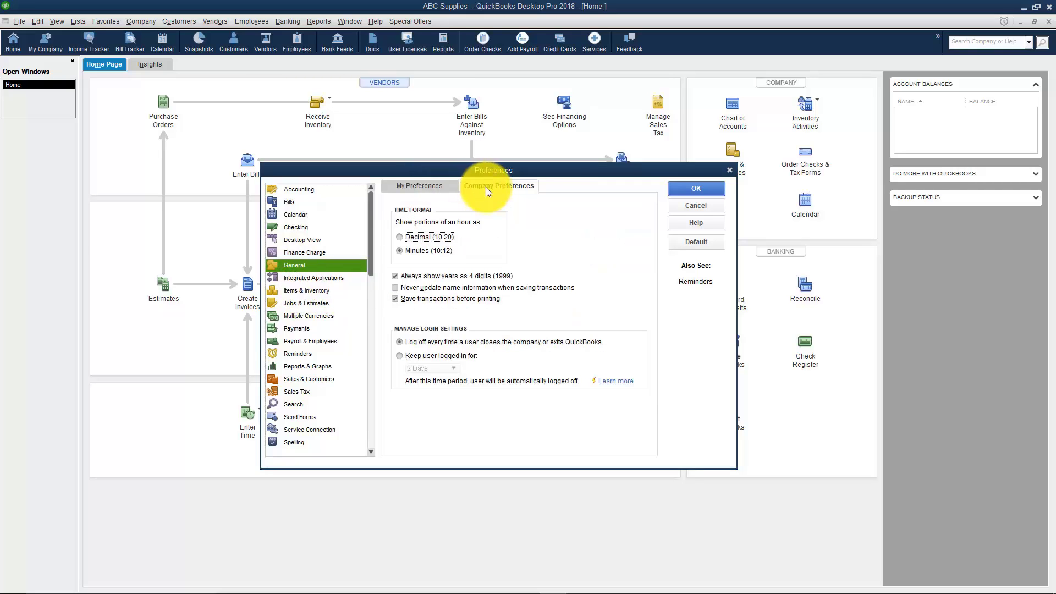
pyautogui.click(437, 189)
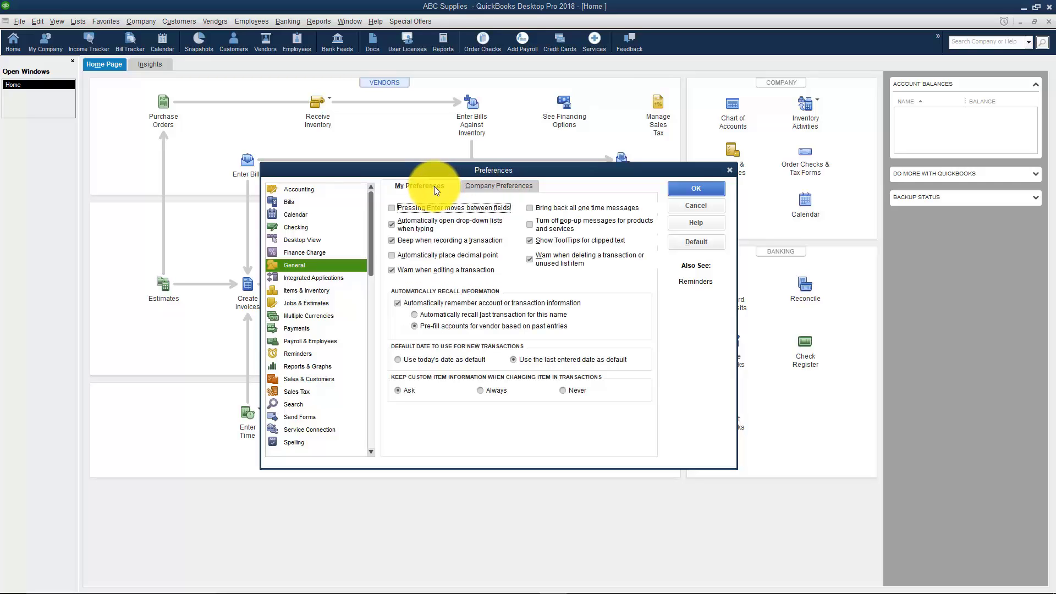
pyautogui.click(312, 190)
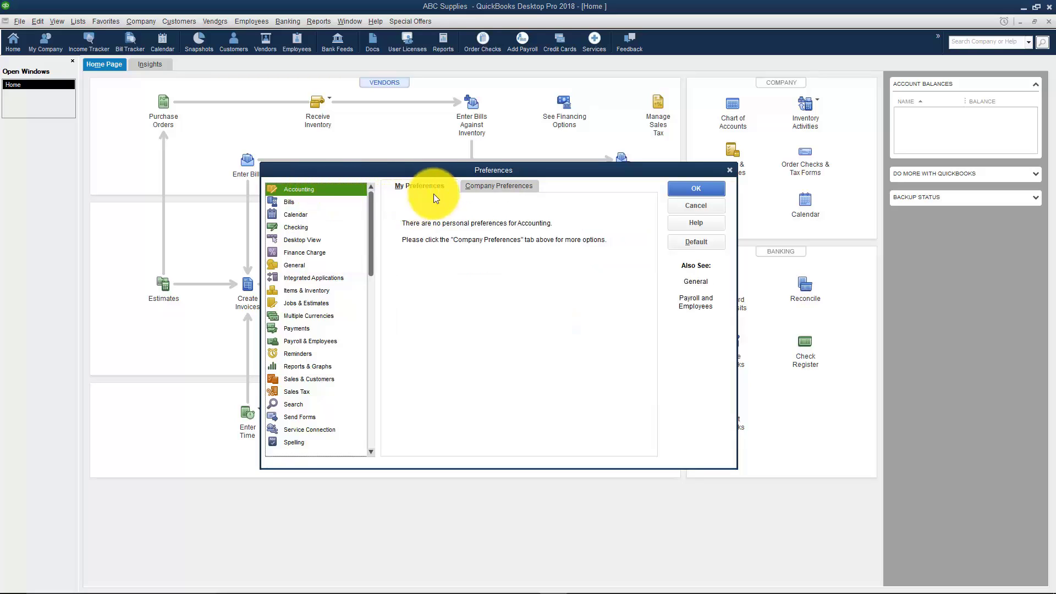
pyautogui.click(486, 190)
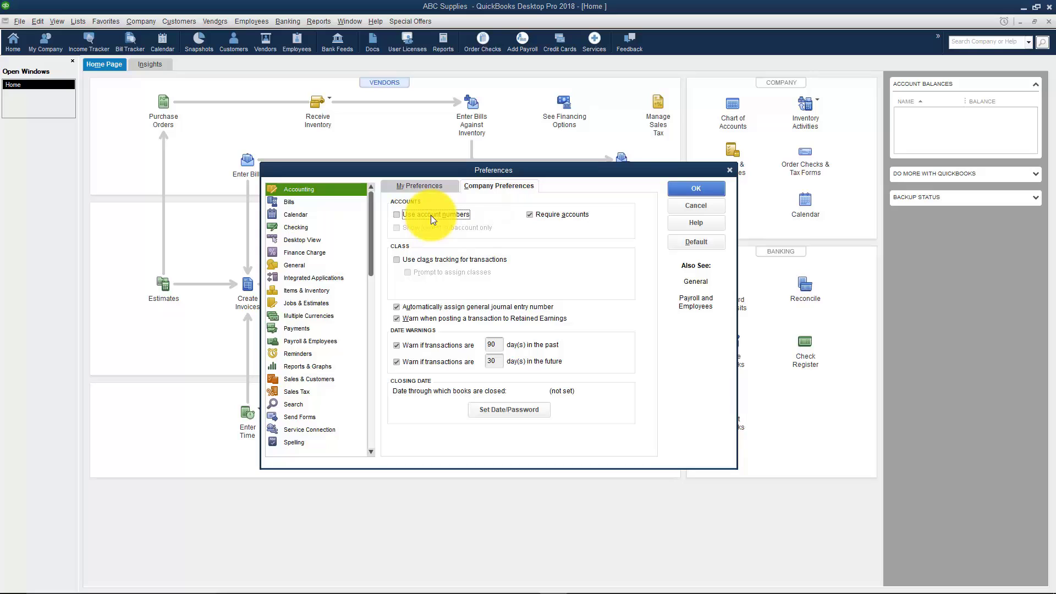
# - Close Preferences without saving, then open Chart of Accounts and select Advertising and Promotion
pyautogui.click(684, 207)
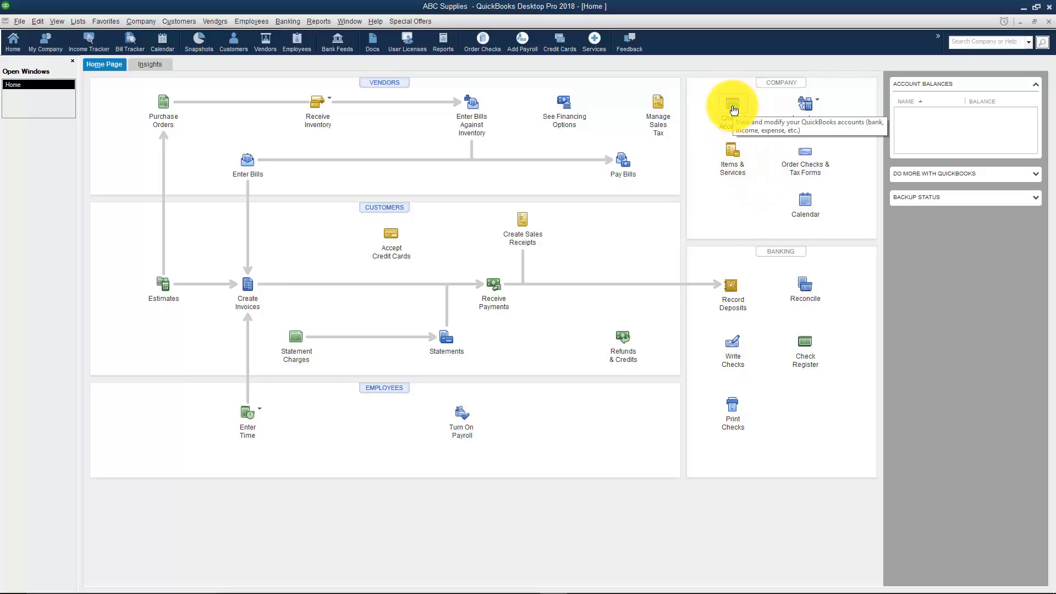
pyautogui.click(733, 108)
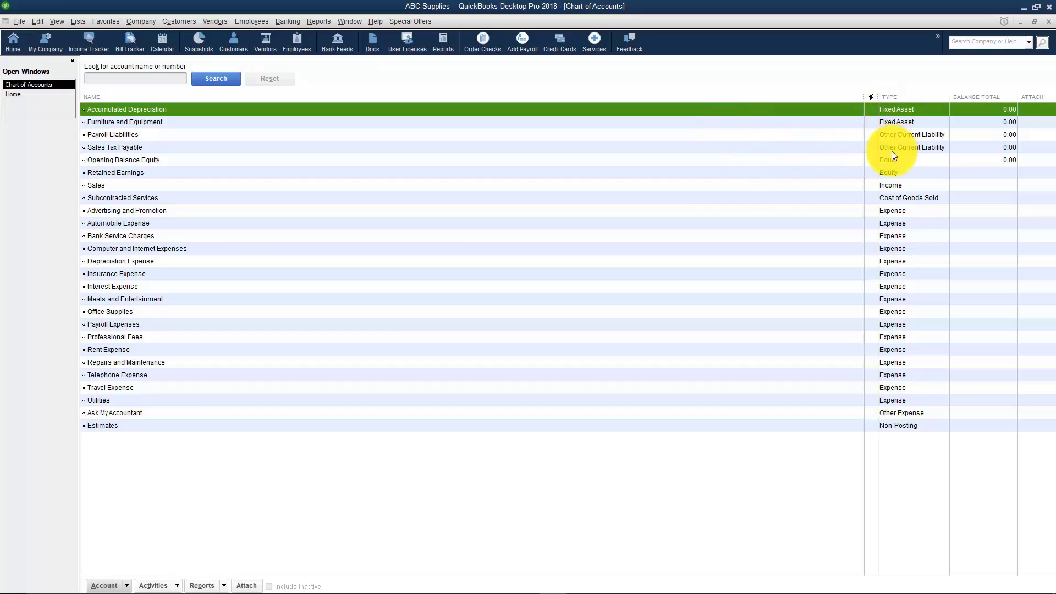
pyautogui.click(892, 211)
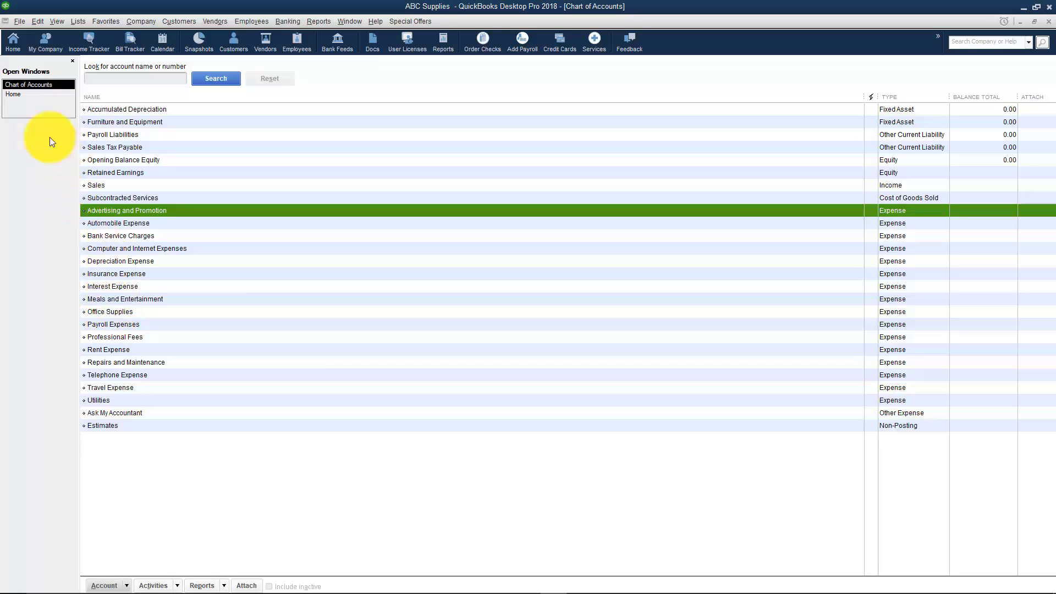
# - Enable 'Use account numbers' in the company Accounting preferences and save with OK
pyautogui.click(38, 22)
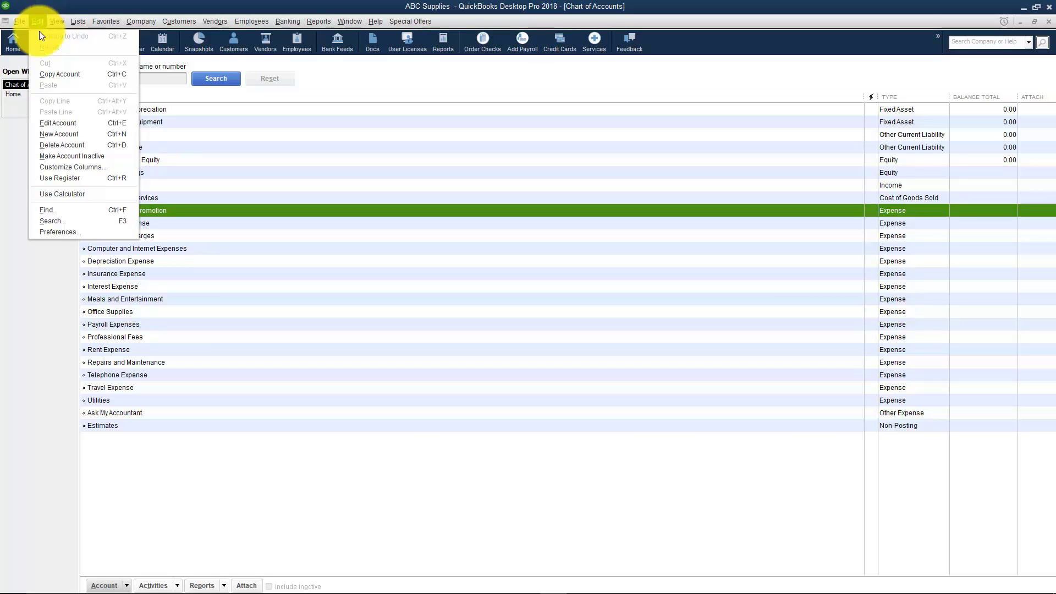
pyautogui.click(54, 232)
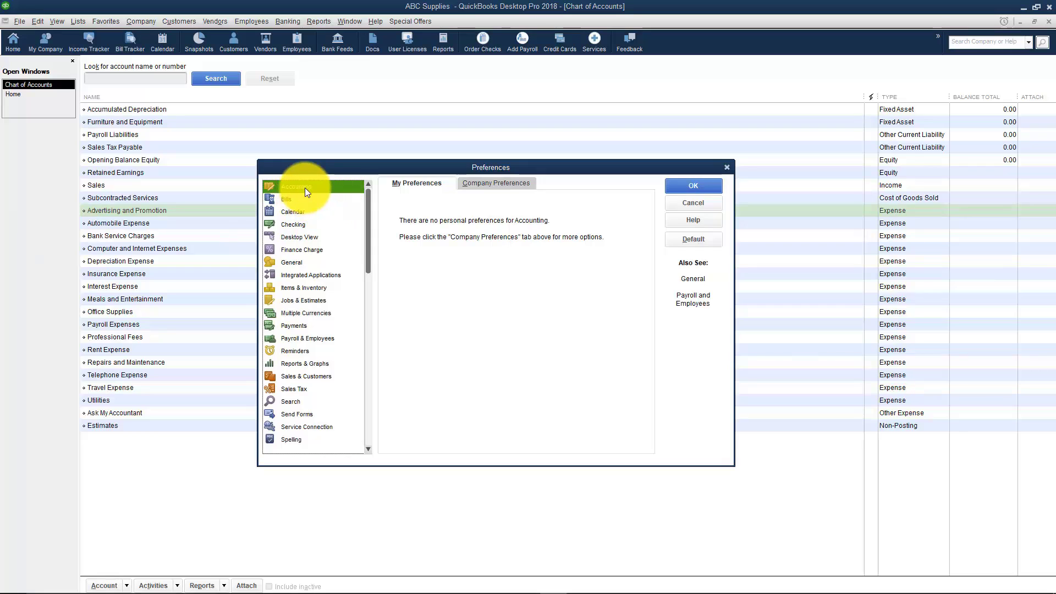
pyautogui.click(482, 187)
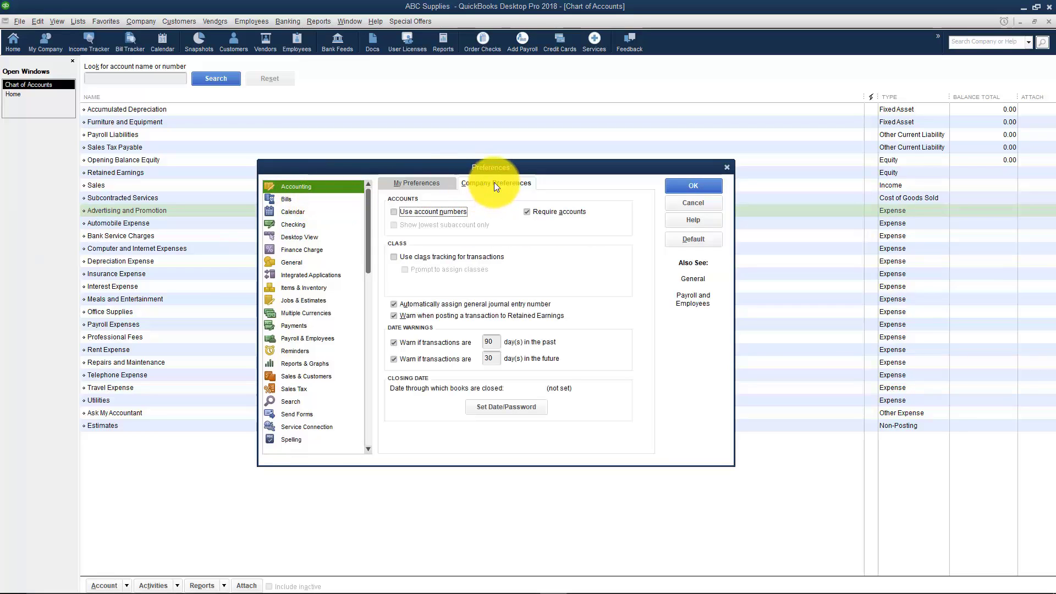
pyautogui.click(394, 212)
pyautogui.click(692, 186)
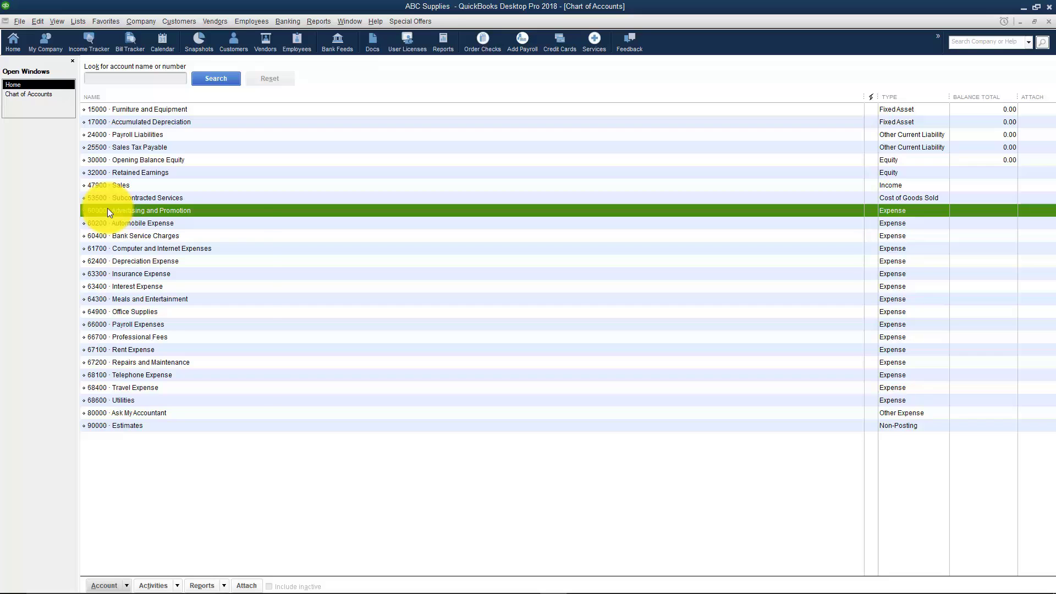
# - Check the actions for account 60000 Advertising and Promotion, then dismiss the menu
pyautogui.rightClick(109, 212)
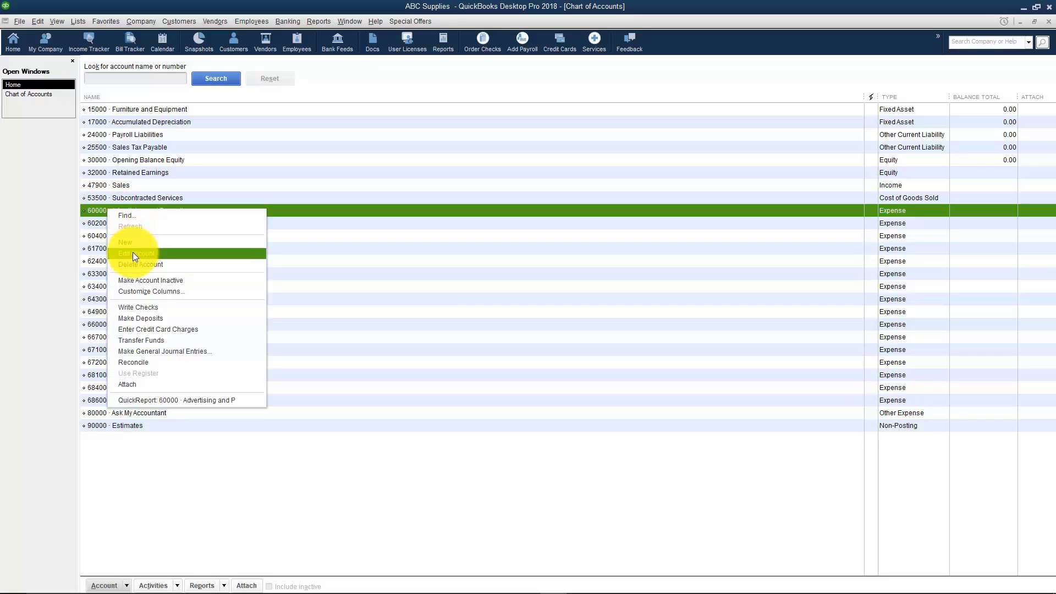
pyautogui.click(264, 211)
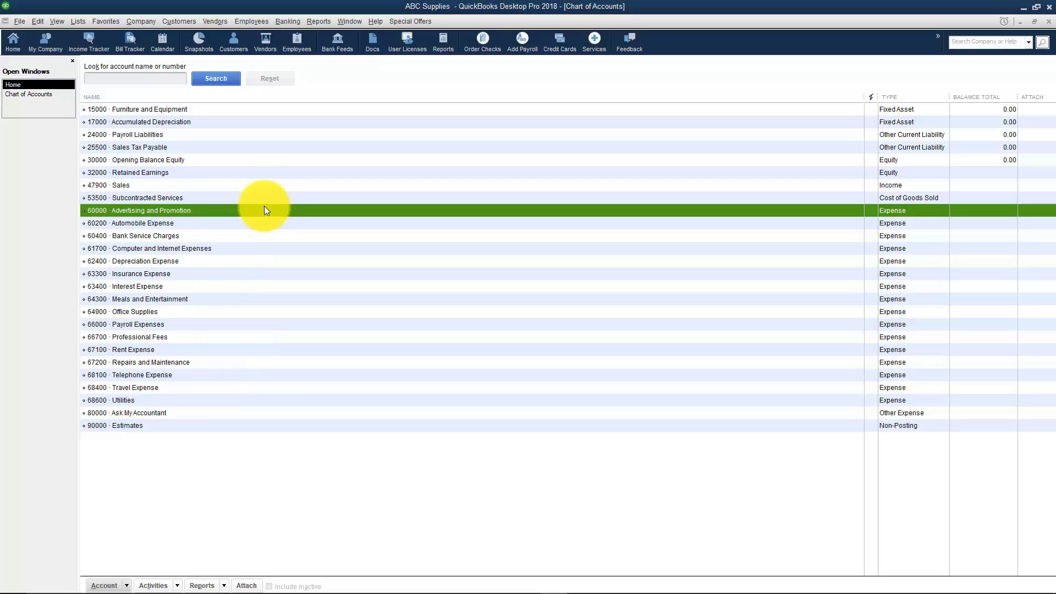
# - Reopen Preferences on the Accounting Company Preferences tab, where no closing date is set
pyautogui.click(38, 21)
pyautogui.click(61, 230)
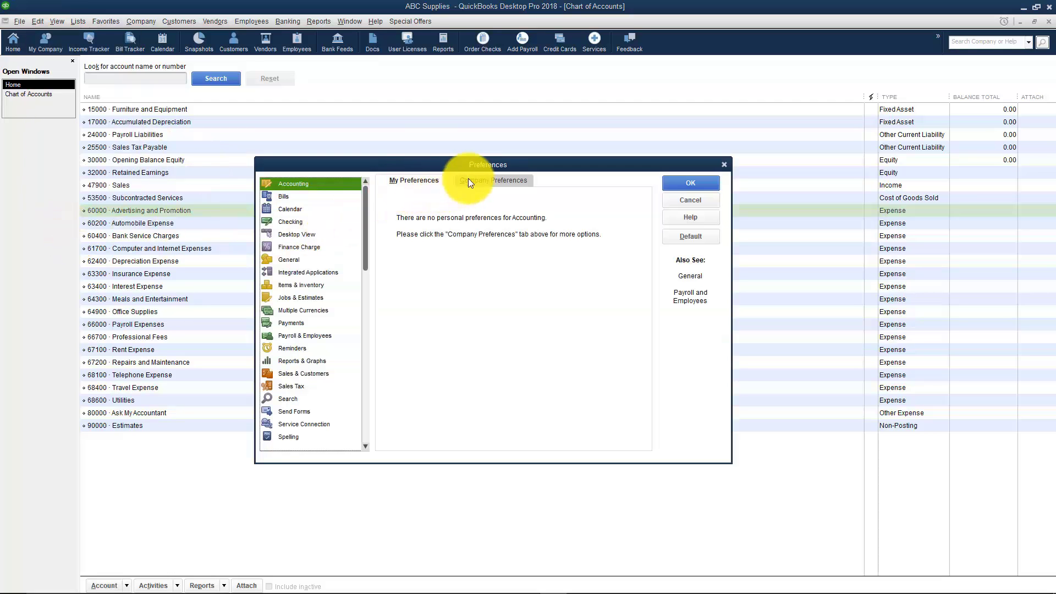
pyautogui.click(484, 181)
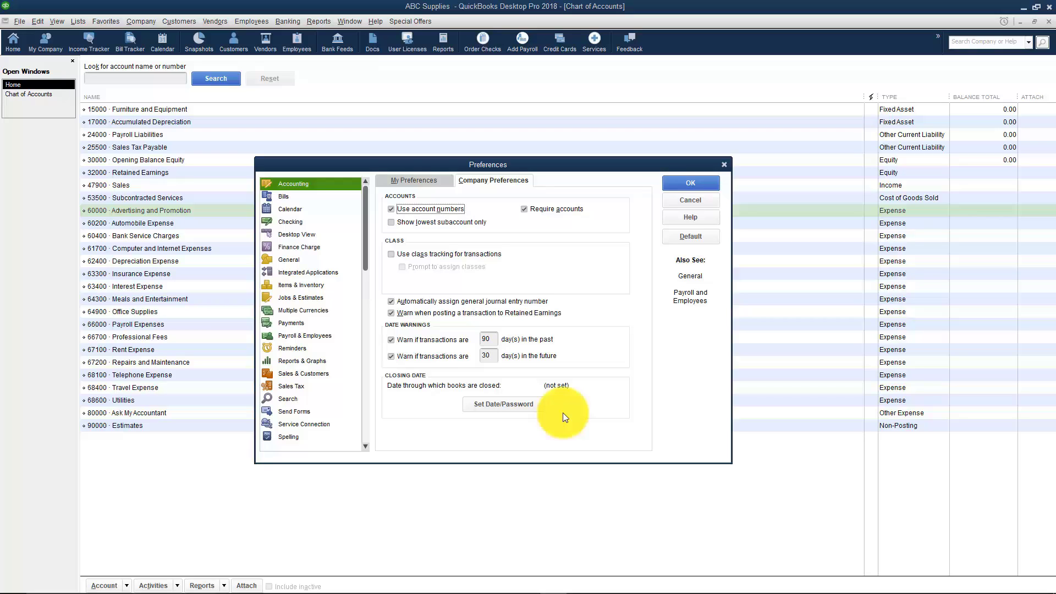
# - Open the Set Closing Date and Password dialog via Set Date/Password
pyautogui.click(497, 407)
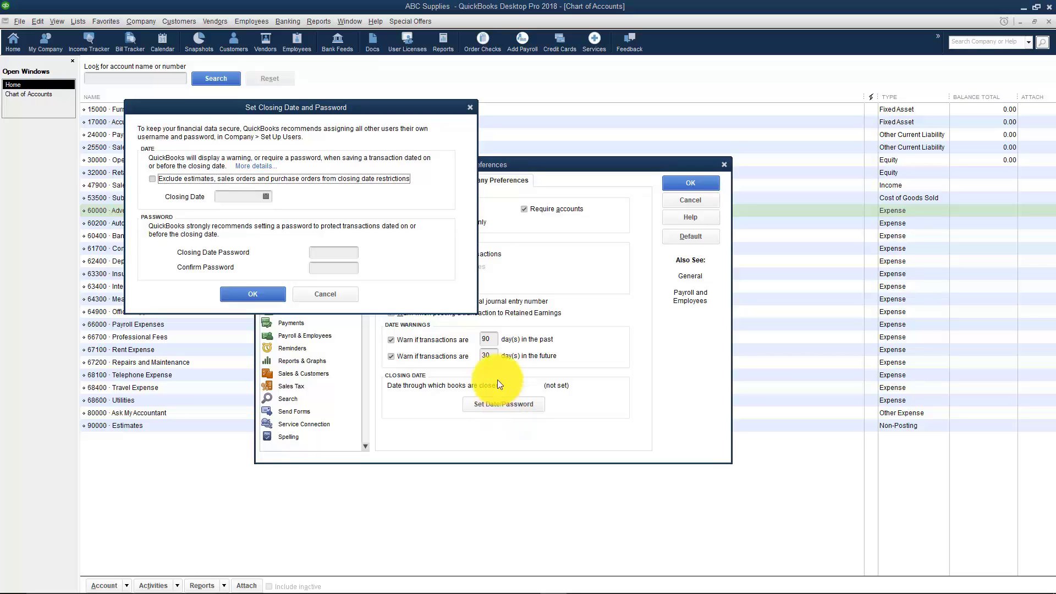
# - Cancel the closing date dialog and show General on the My Preferences tab
pyautogui.click(339, 295)
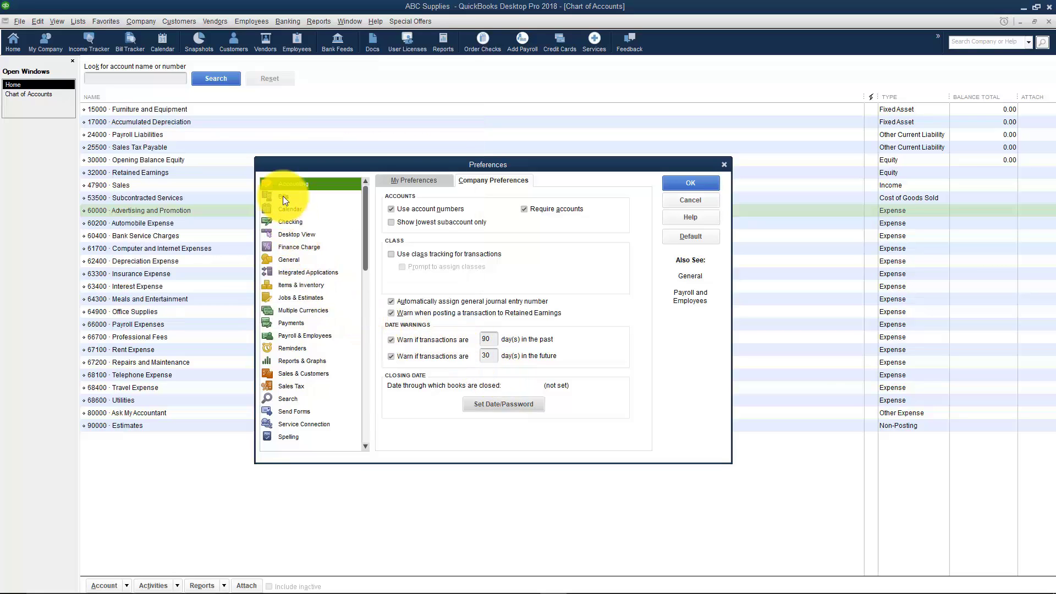
pyautogui.click(284, 259)
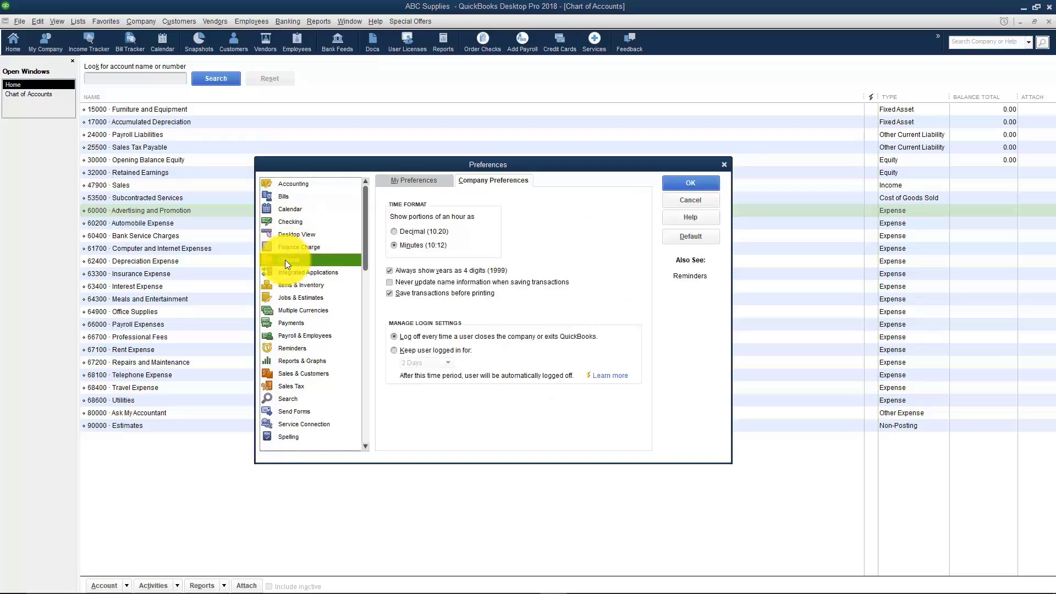
pyautogui.click(424, 180)
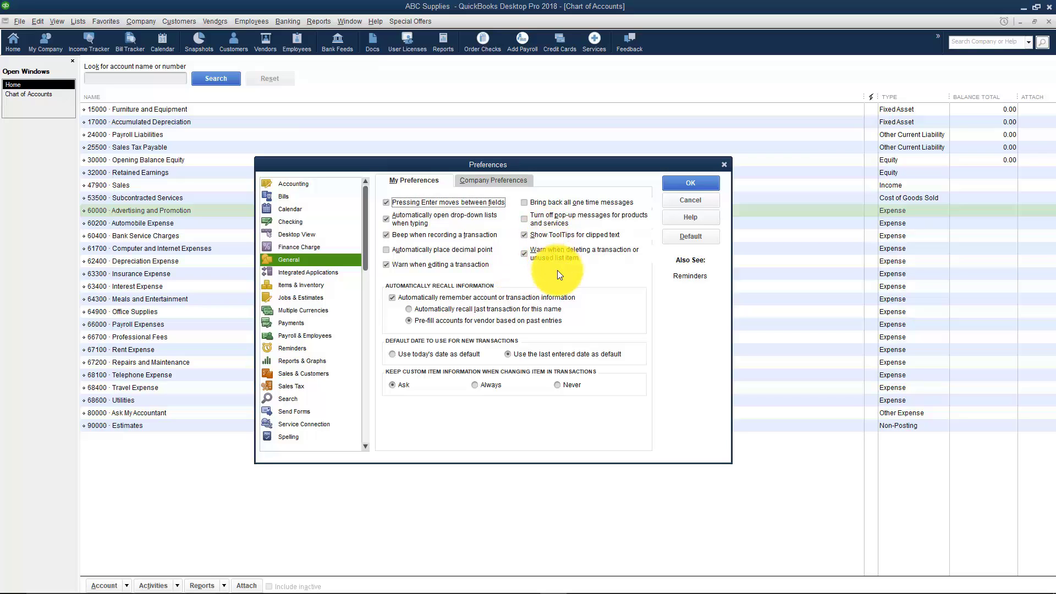
# - Select 'Automatically recall last transaction for this name' and 'Use today's date as default'
pyautogui.click(411, 311)
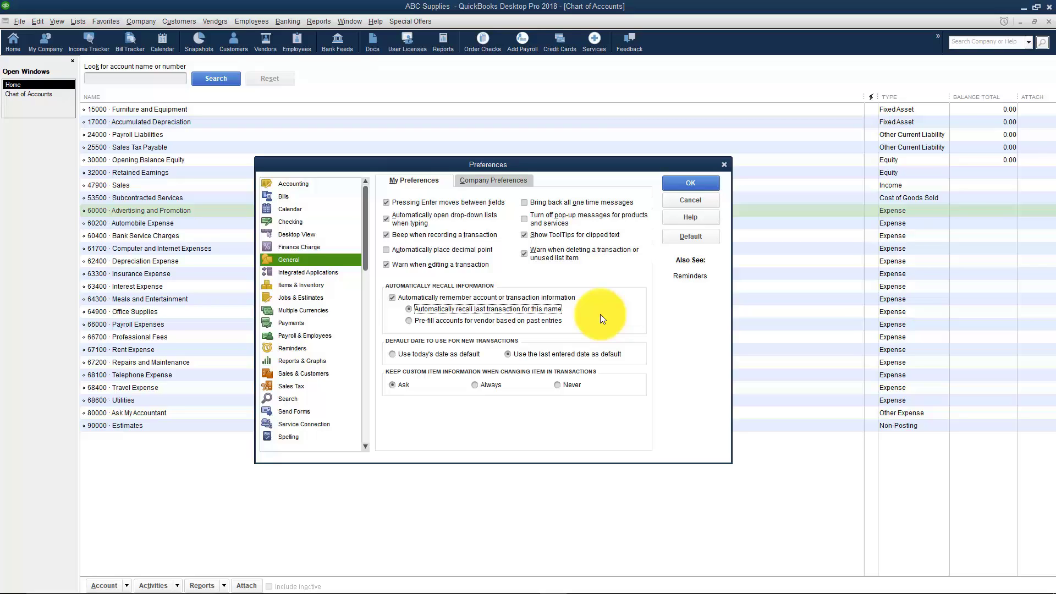
pyautogui.click(394, 356)
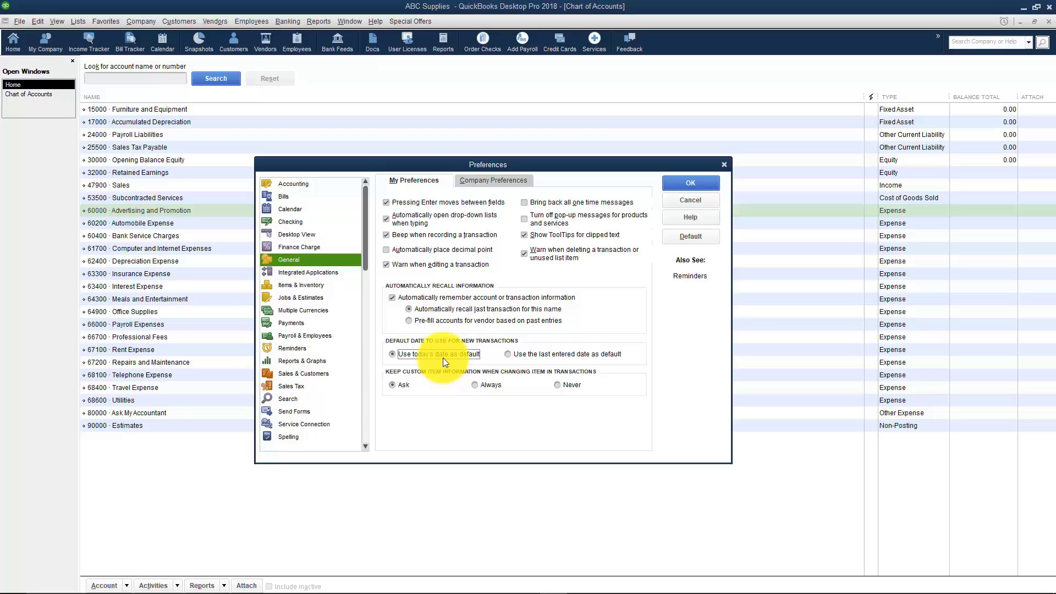
# - Save the General changes and show company Items & Inventory settings with inventory and purchase orders active
pyautogui.click(292, 286)
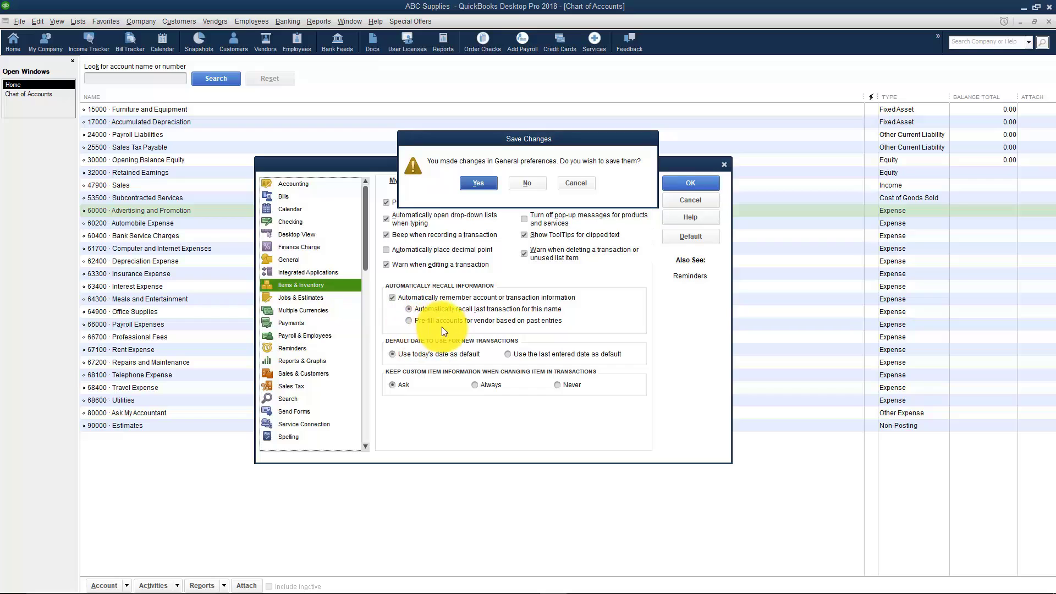
pyautogui.click(480, 183)
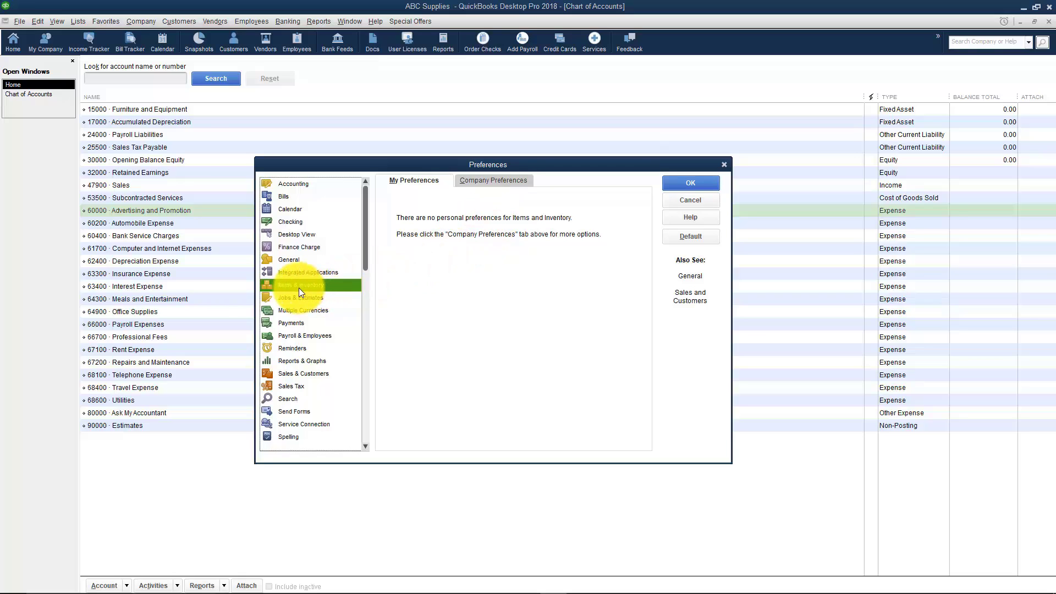
pyautogui.click(489, 183)
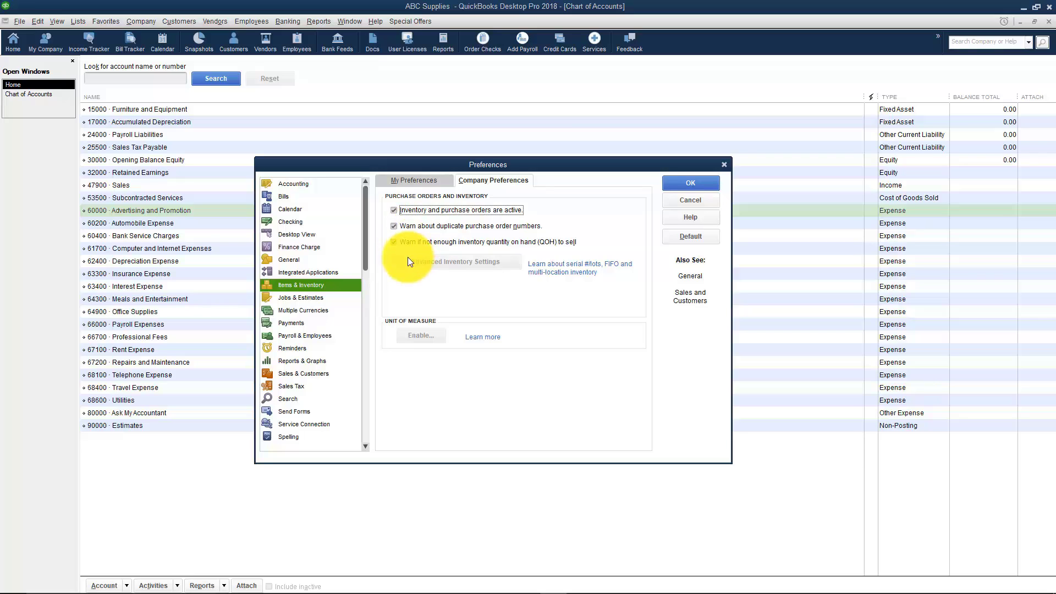
# - Review the company Jobs & Estimates settings, highlighting the Pending job status description
pyautogui.click(301, 301)
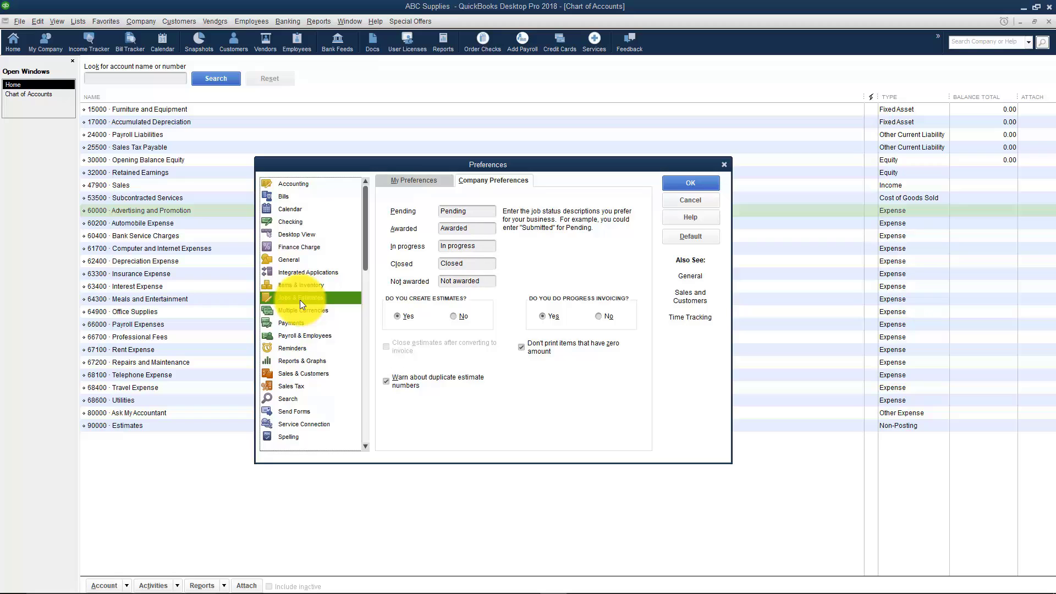
pyautogui.click(479, 185)
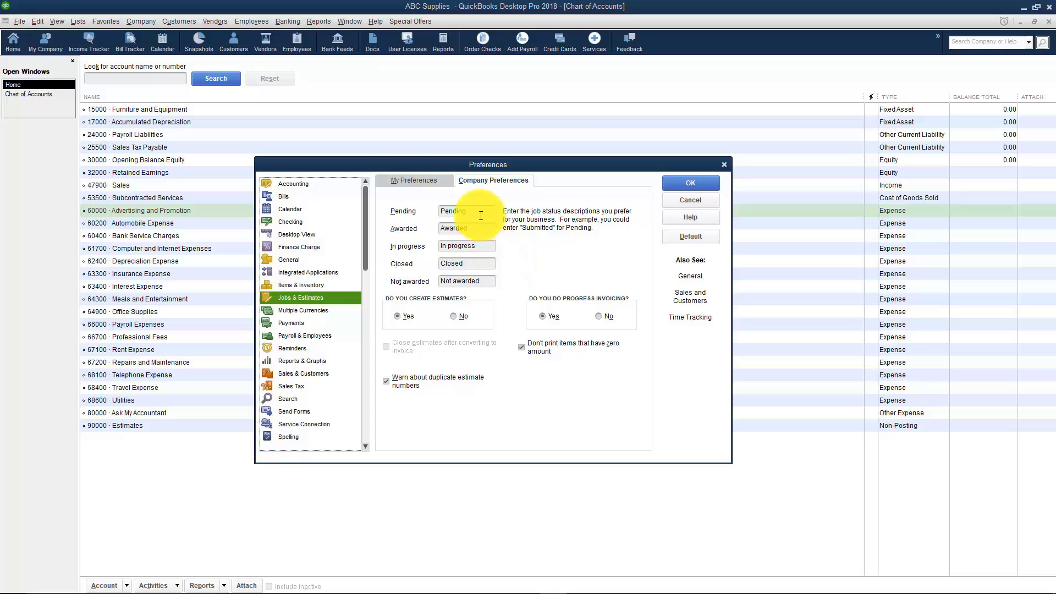
pyautogui.moveTo(471, 212); pyautogui.dragTo(432, 229)
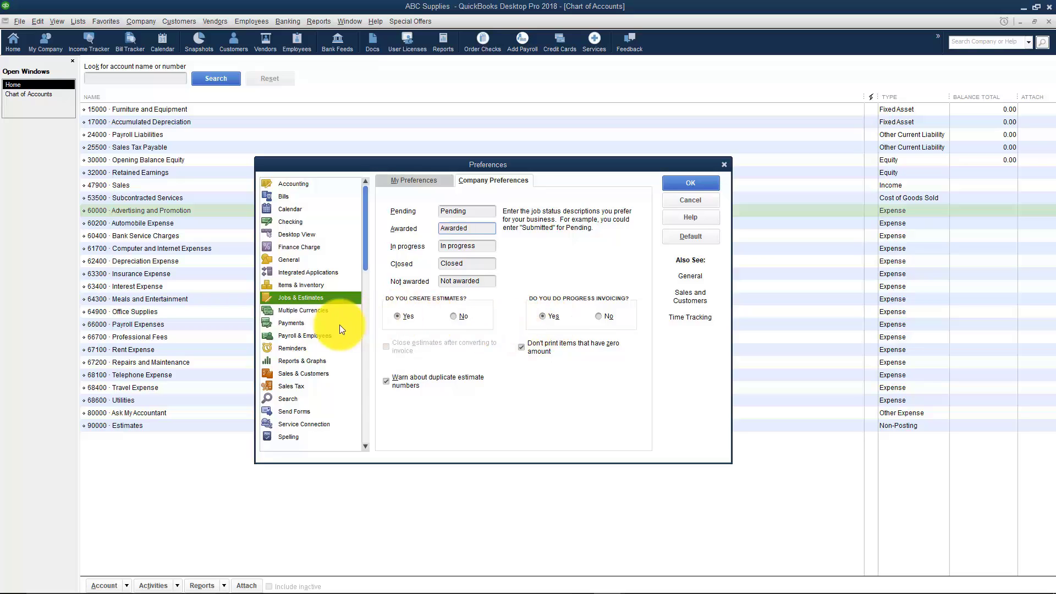
# - Show company Payments preferences, tick online Credit Card, then decline enabling online payments
pyautogui.click(305, 323)
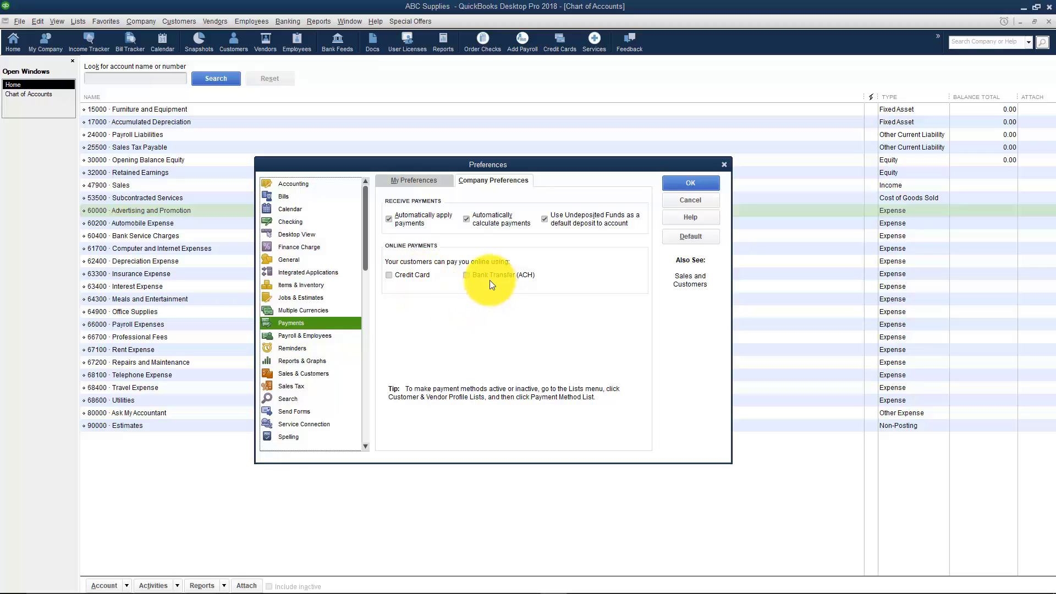
pyautogui.click(388, 275)
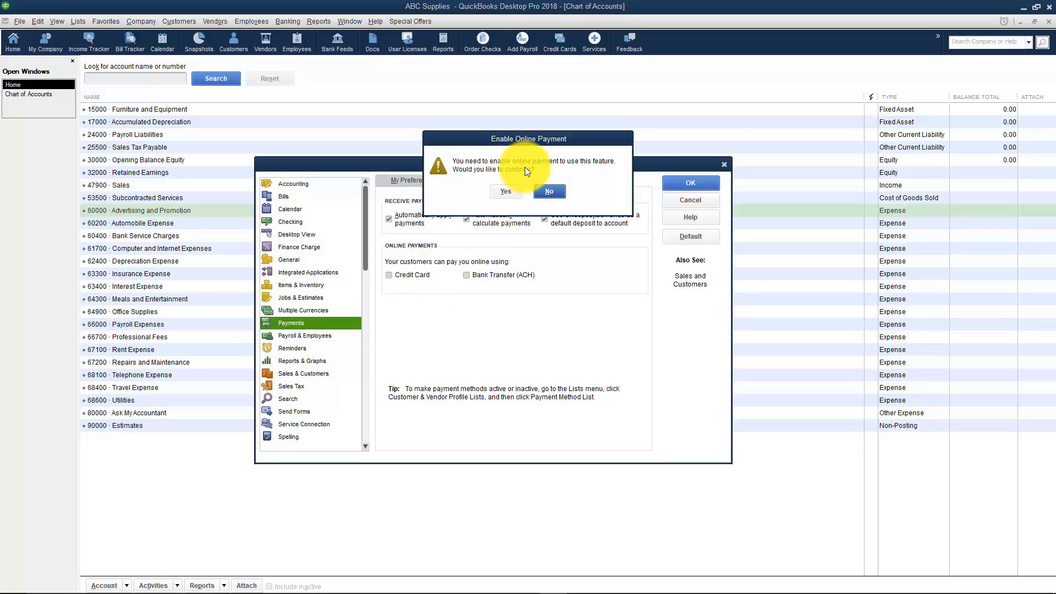
pyautogui.click(554, 192)
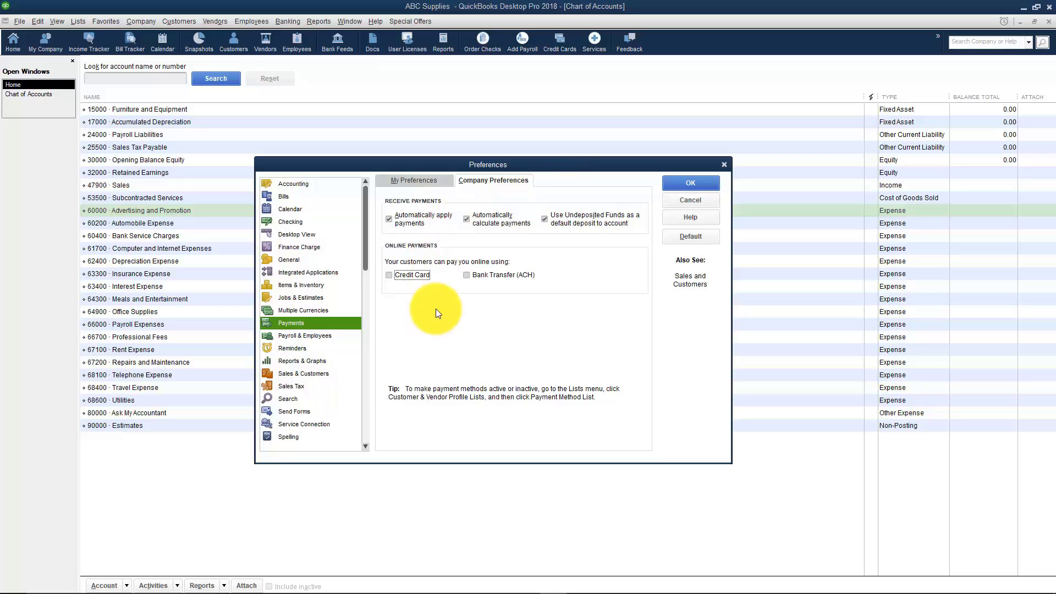
# - View the Payroll & Employees preferences, then show the company Reminders settings
pyautogui.click(294, 335)
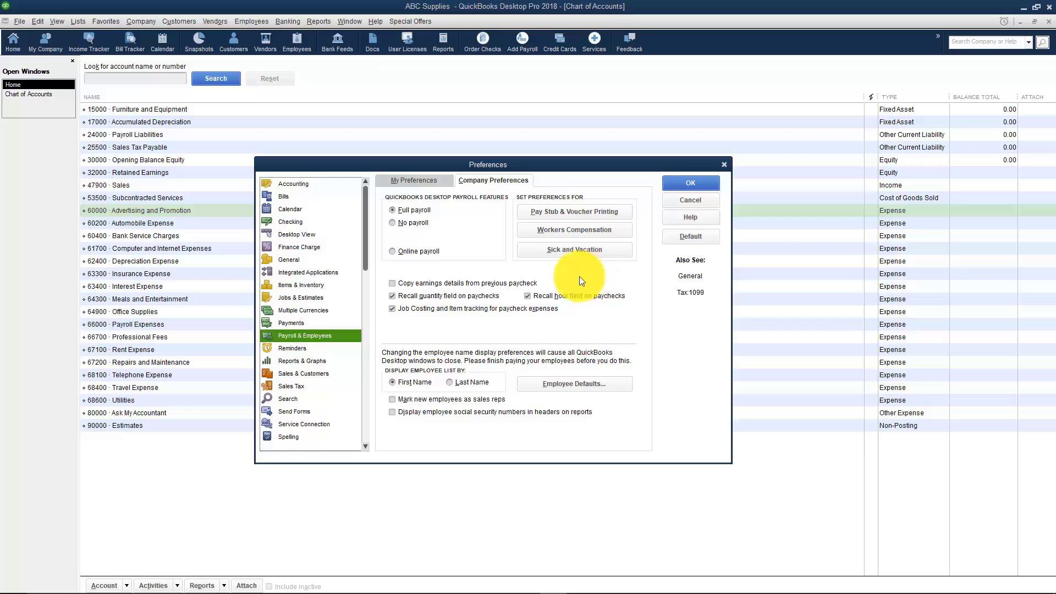
pyautogui.click(297, 350)
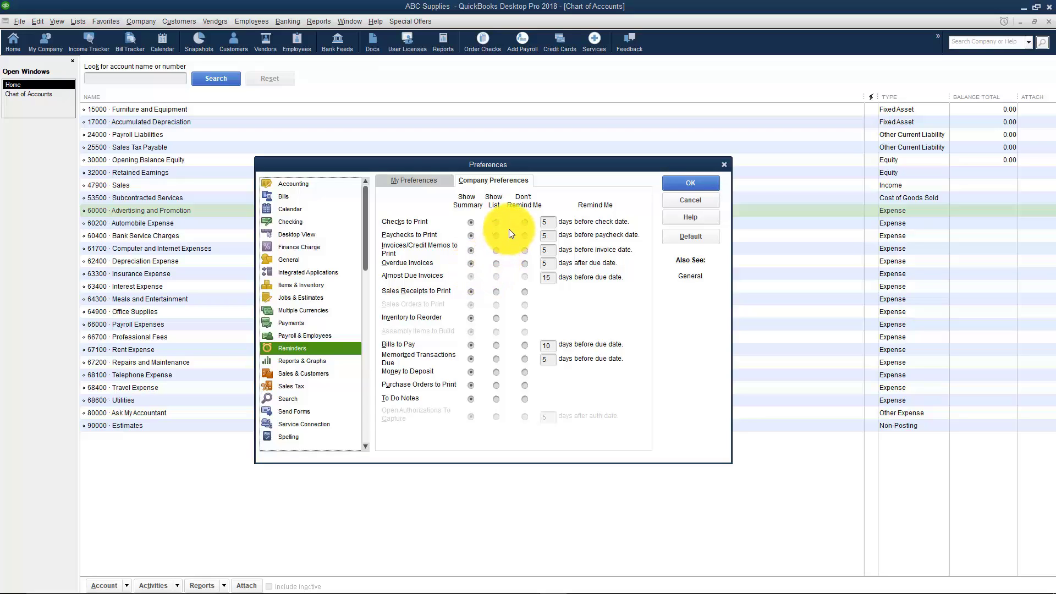
# - Set the Checks to Print reminder to Show List, then go to Reports & Graphs
pyautogui.click(496, 222)
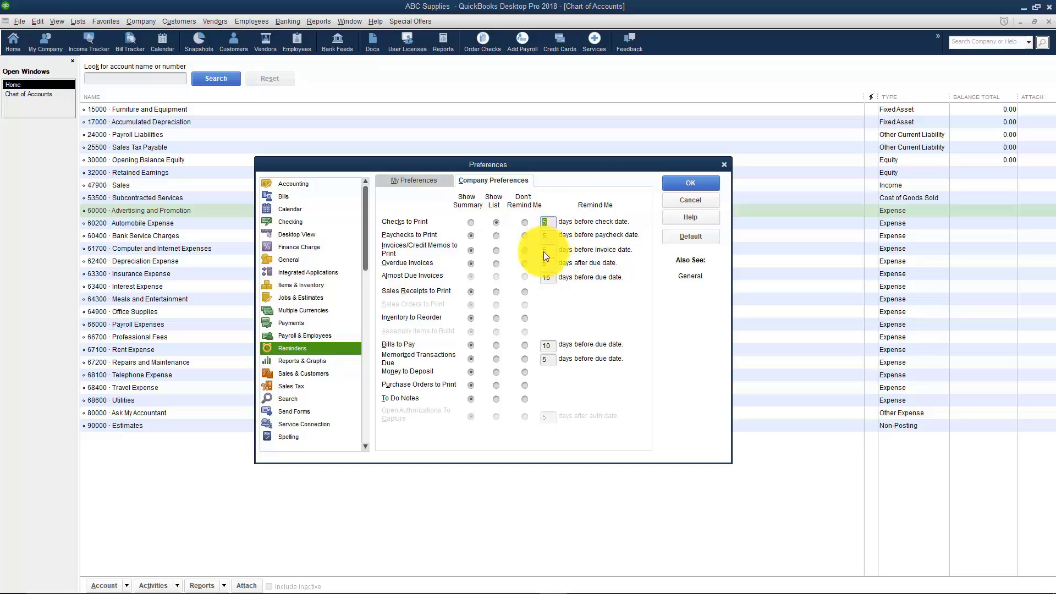
pyautogui.click(299, 360)
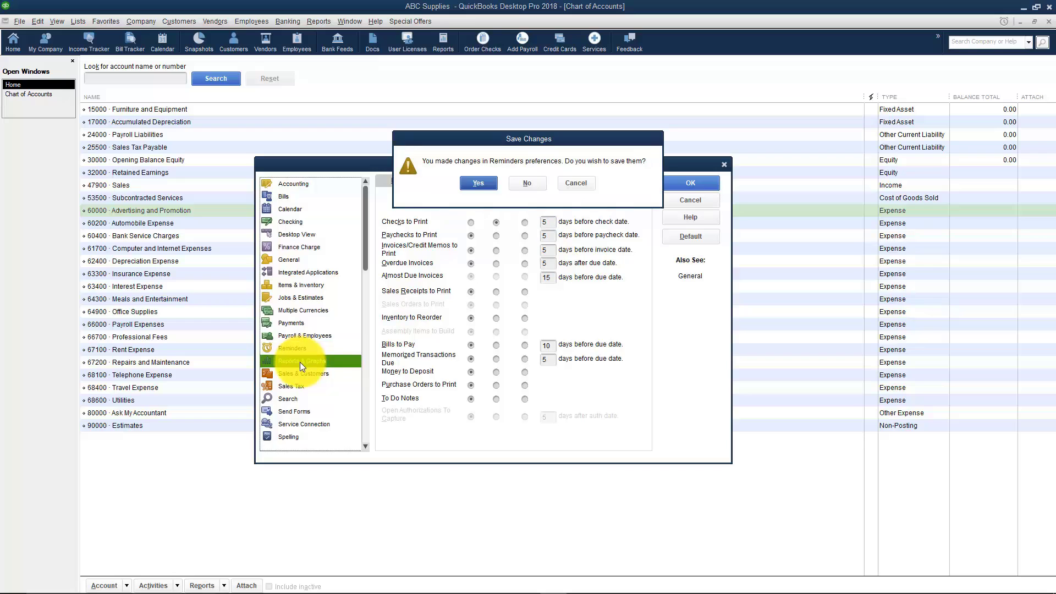
# - Answer Yes to save the Checks to Print reminder change
pyautogui.click(476, 183)
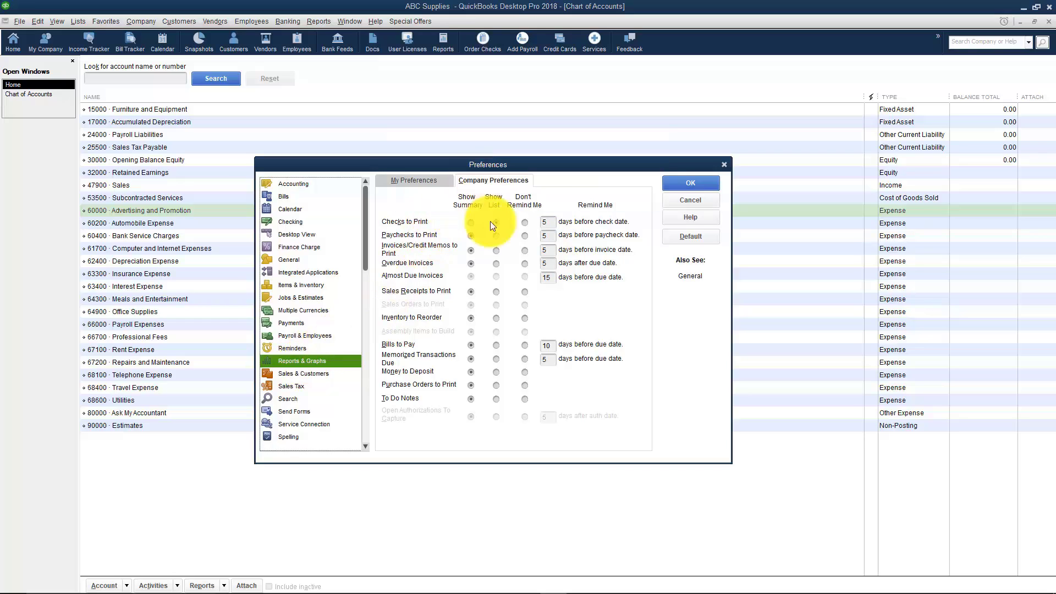